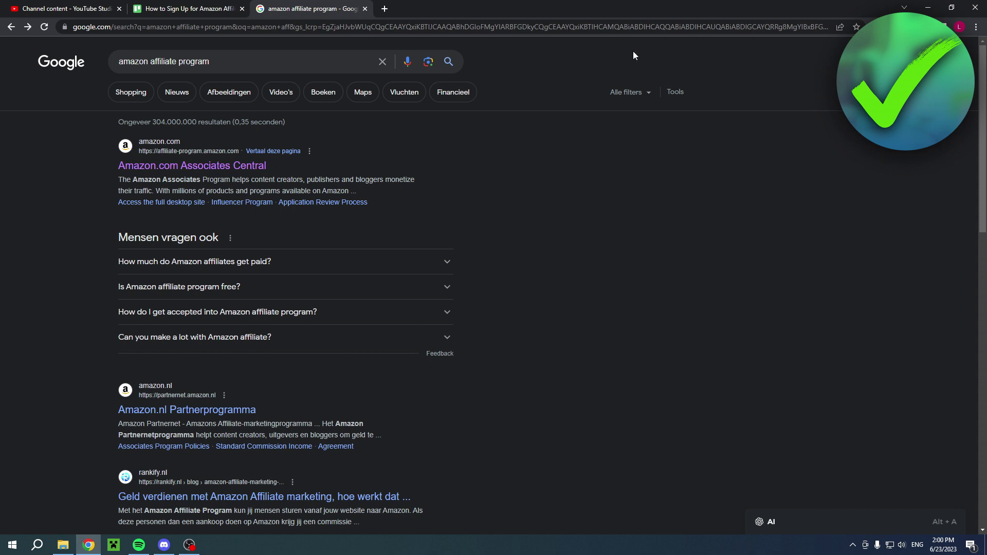
# Open the Amazon.com Associates Central result from the 'amazon affiliate program' Google search
pyautogui.moveTo(216, 60); pyautogui.dragTo(102, 62)
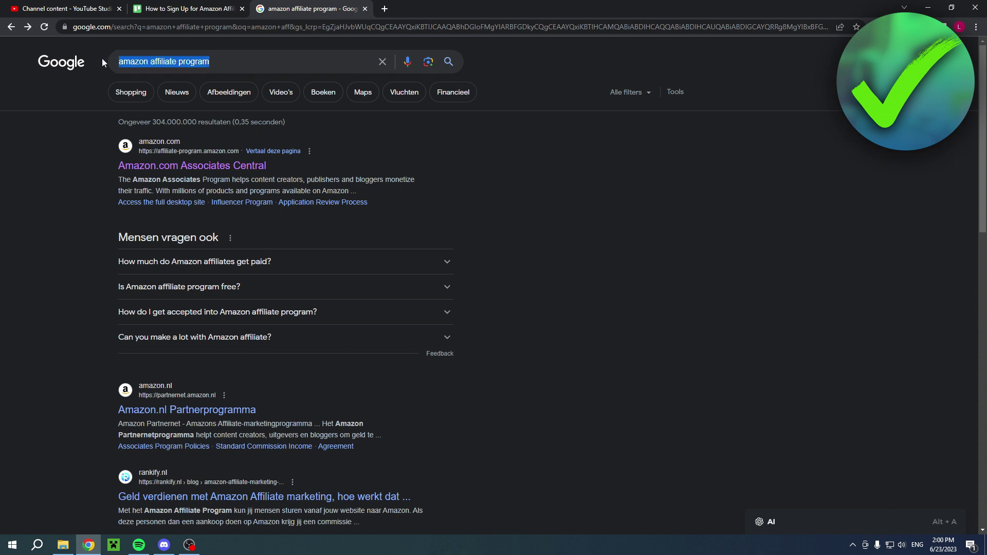
pyautogui.click(103, 59)
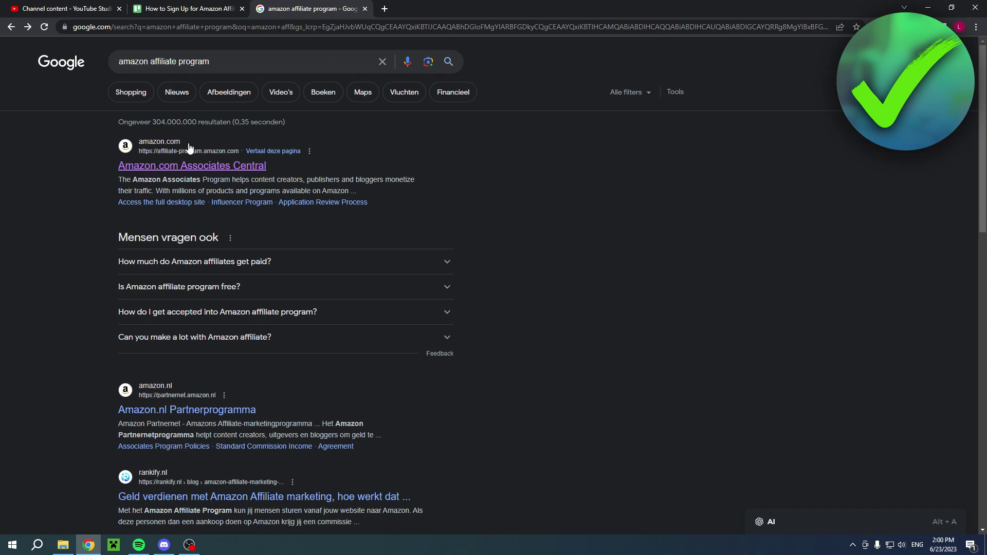
pyautogui.click(196, 171)
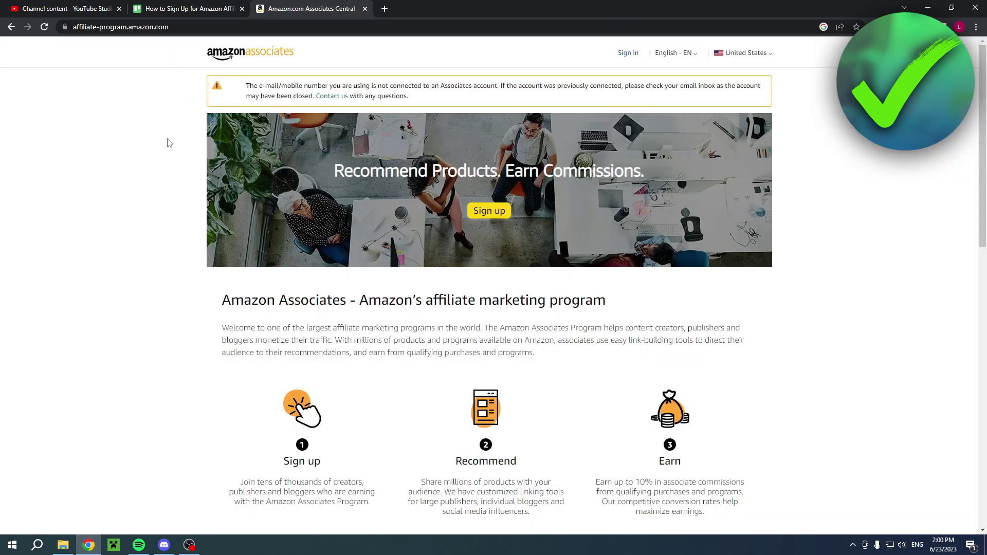
pyautogui.click(768, 56)
pyautogui.click(768, 58)
pyautogui.click(771, 62)
pyautogui.click(498, 214)
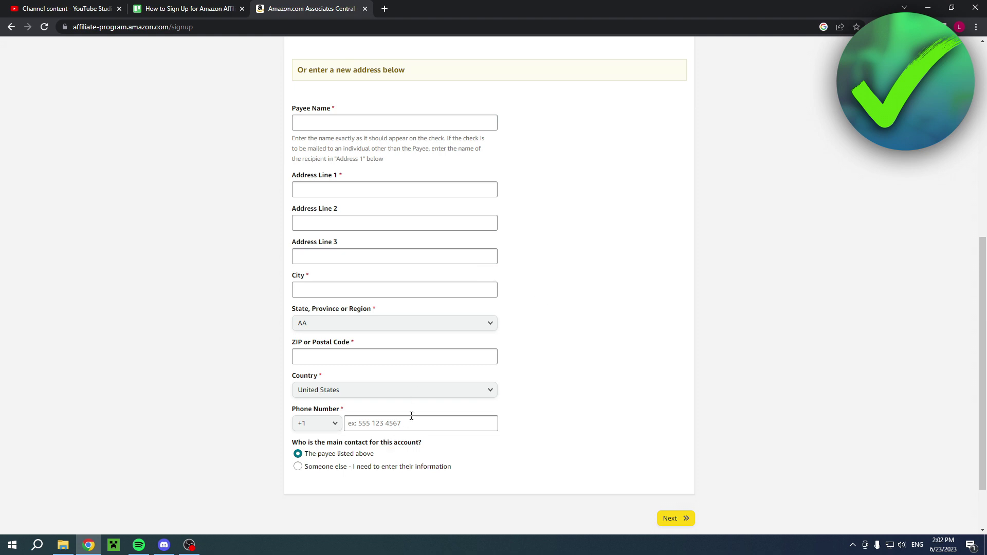
# Keep the payee as main contact and continue to the Website and Mobile App List step
pyautogui.moveTo(291, 445); pyautogui.dragTo(424, 448)
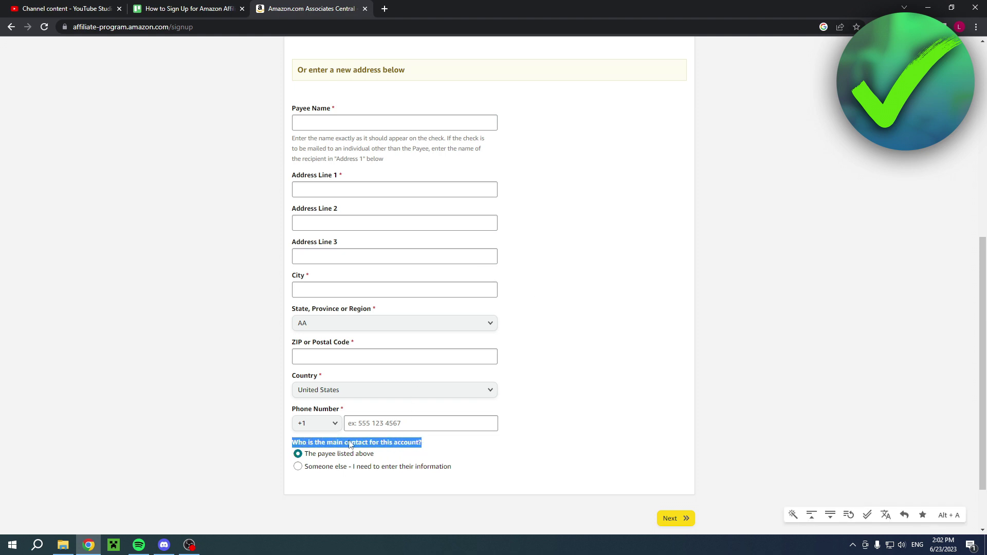
pyautogui.click(334, 445)
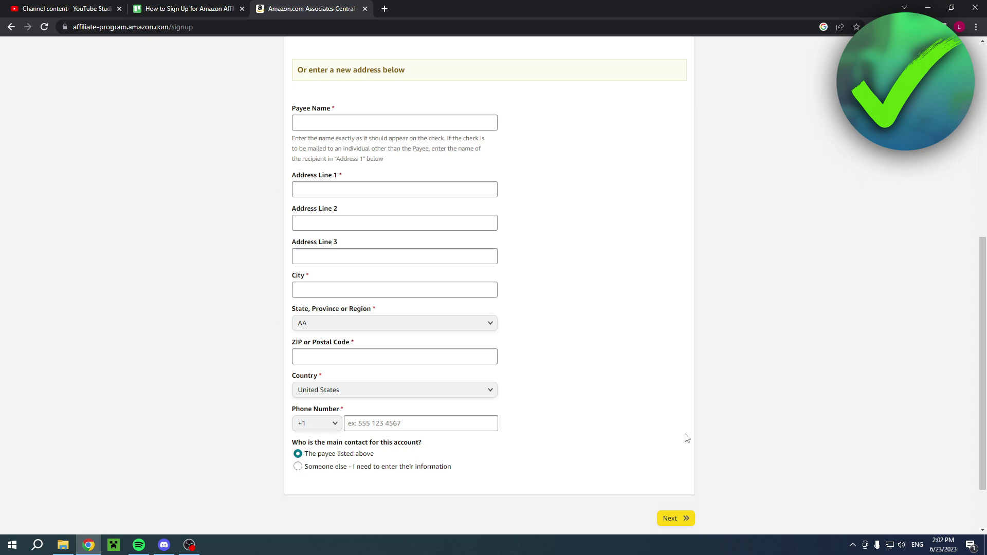
pyautogui.click(690, 526)
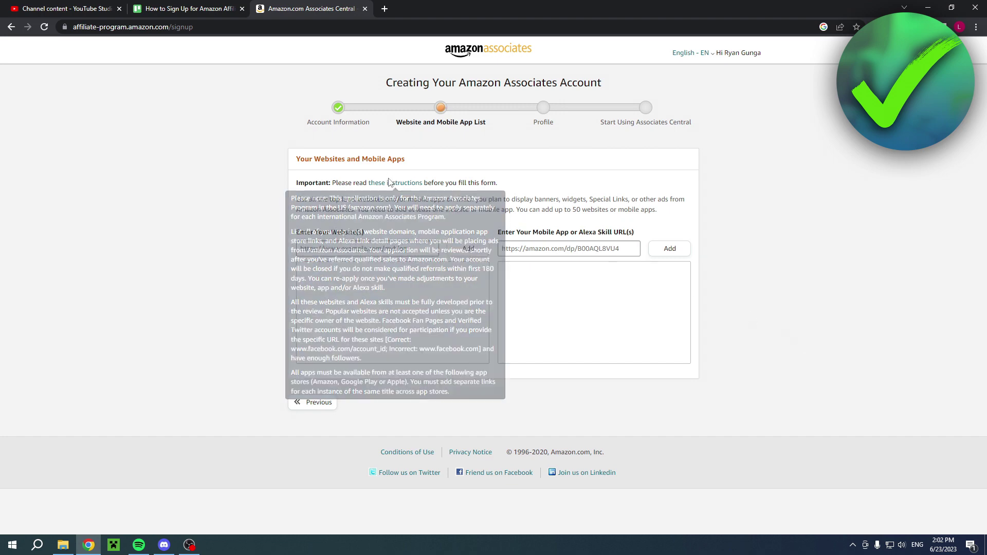
# Paste the YouTube channel URL into Enter Your Website(s), add it, and submit the list
pyautogui.moveTo(392, 187)
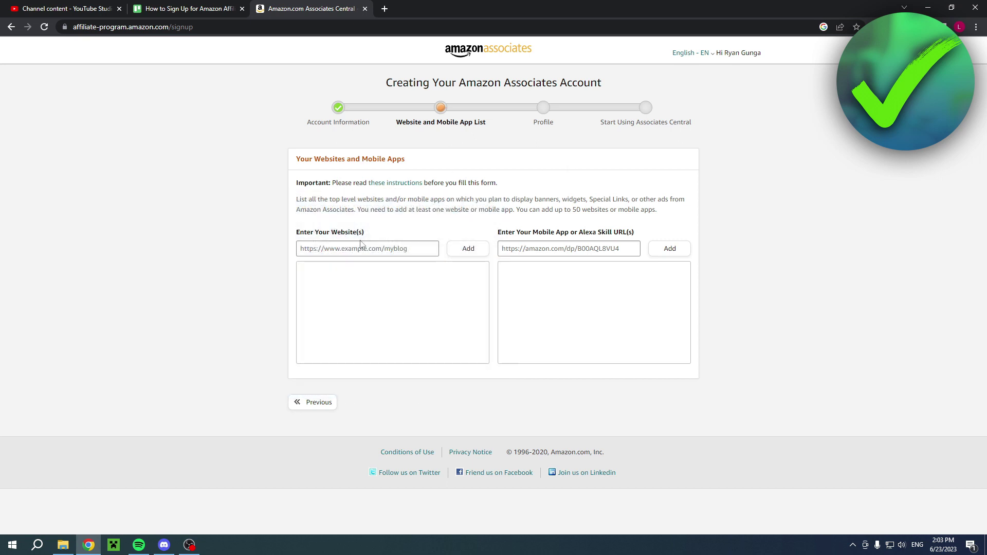
pyautogui.click(359, 247)
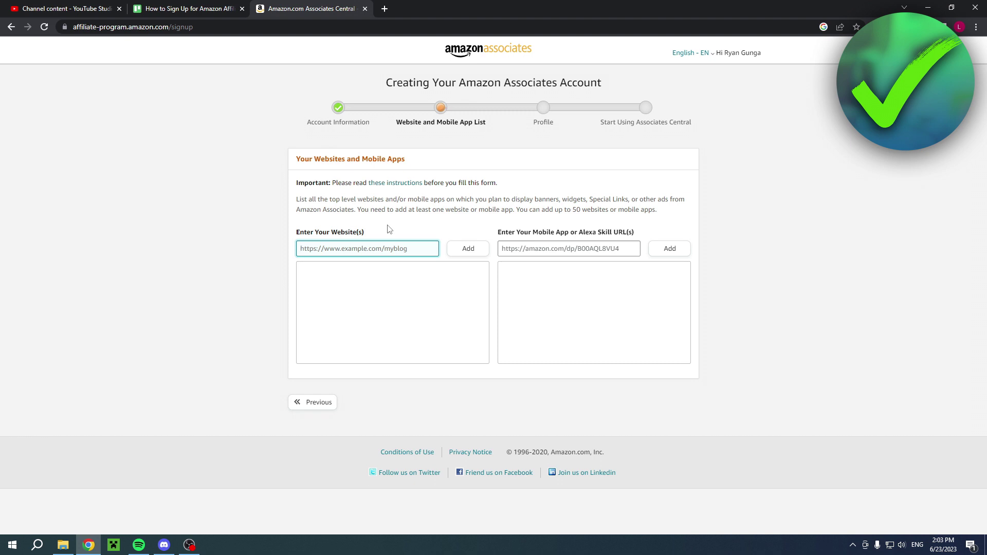
pyautogui.write('https://www.youtube.com/channel/UCrqIudZGC_KmRC2Yz68gO9w')
pyautogui.press('Return')
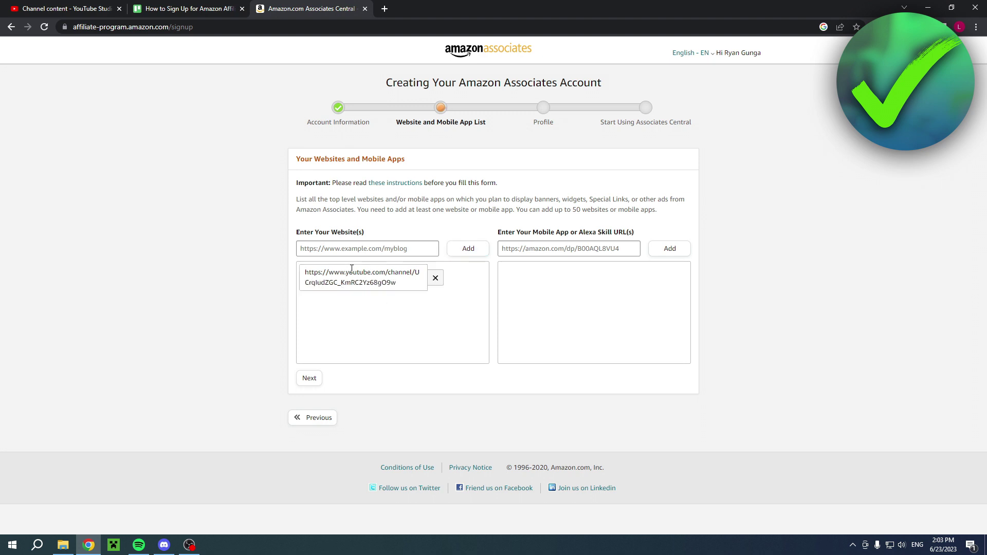
pyautogui.click(310, 378)
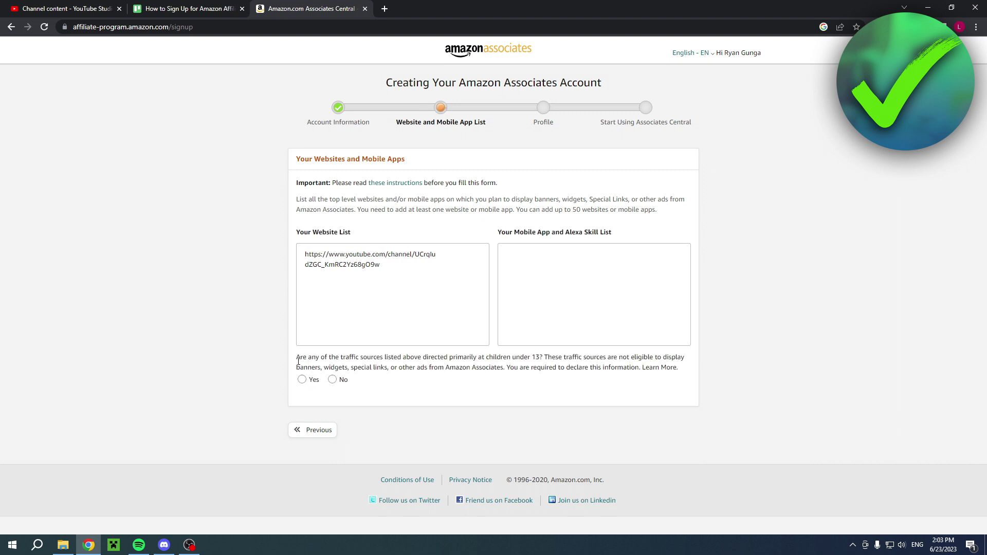
# Answer No to the children-under-13 question and confirm the website list
pyautogui.moveTo(297, 357); pyautogui.dragTo(678, 357)
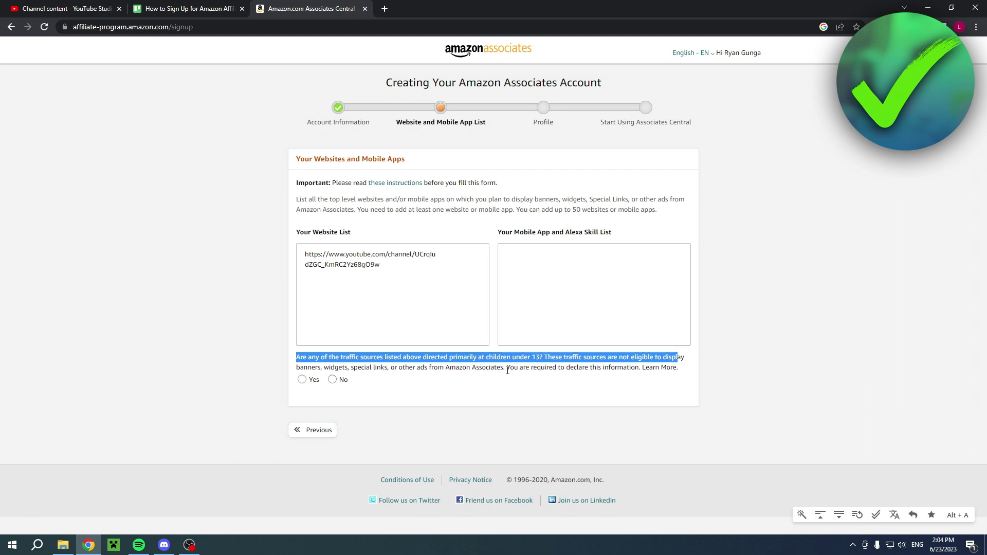
pyautogui.click(554, 365)
pyautogui.click(302, 379)
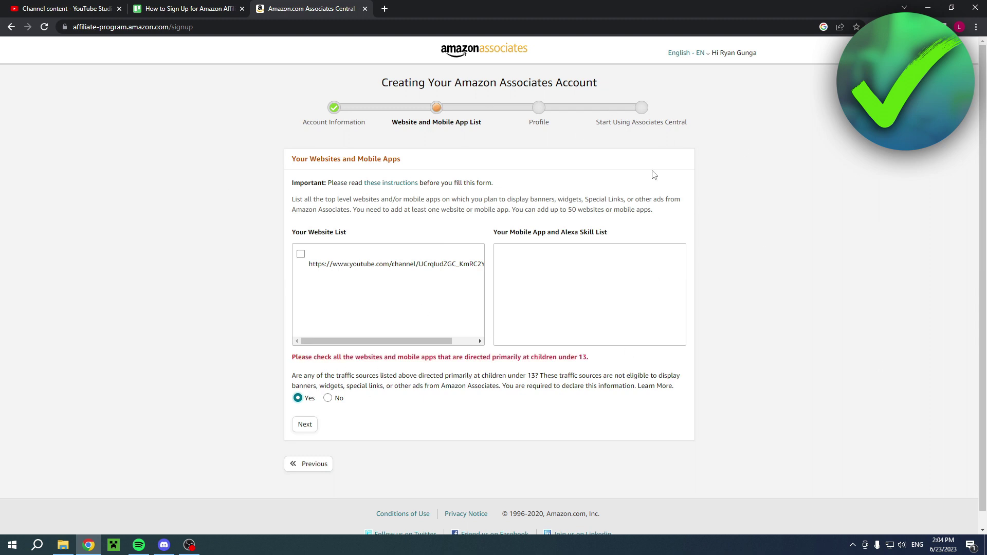
pyautogui.click(333, 399)
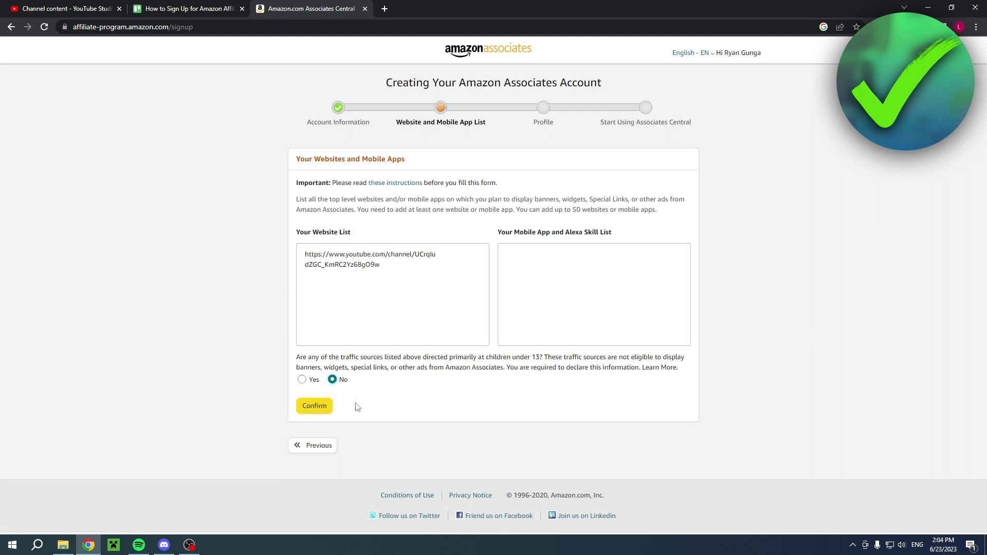
pyautogui.click(322, 409)
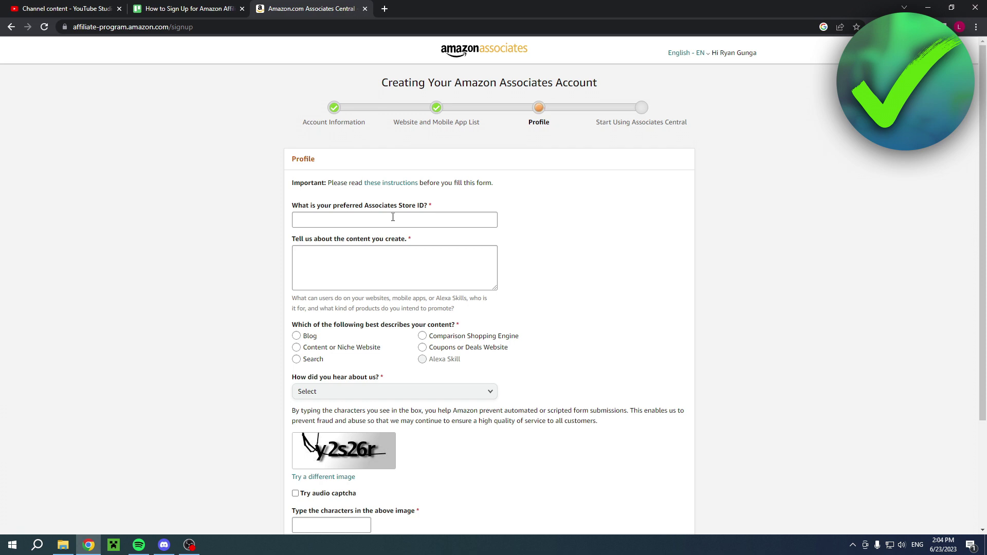
# Enter the preferred Associates Store ID and describe the content type as Search
pyautogui.click(392, 217)
pyautogui.write('Help')
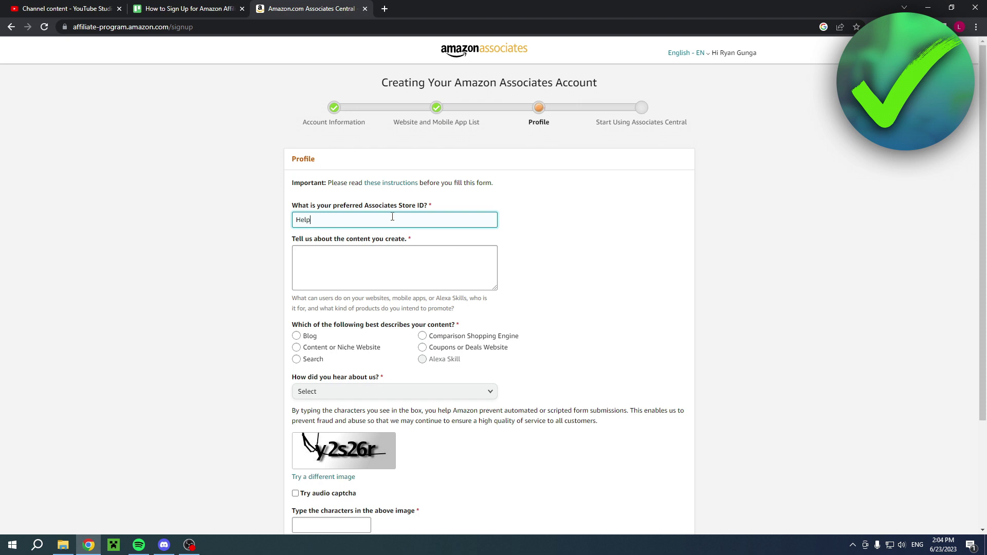
pyautogui.write('filOnline')
pyautogui.click(328, 234)
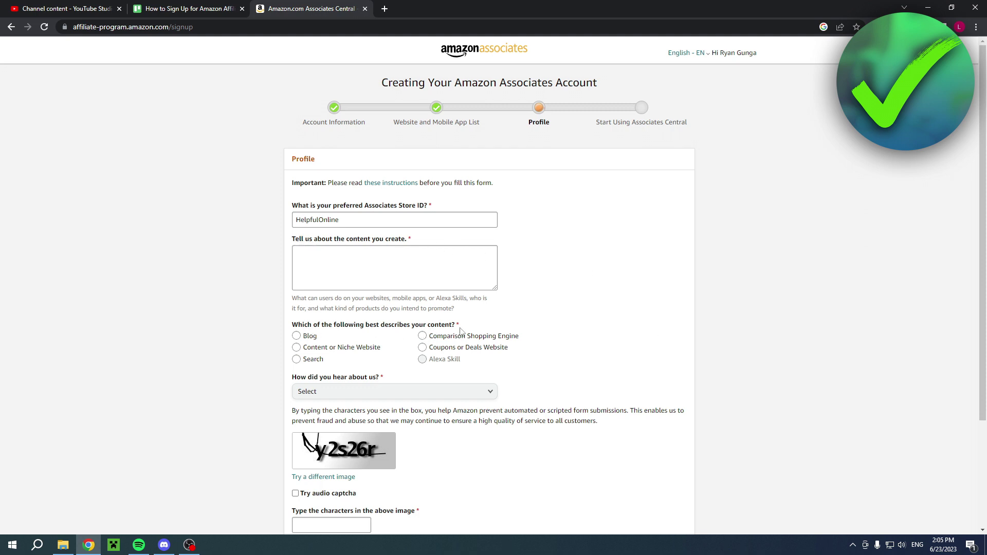
pyautogui.click(296, 359)
# Choose Online Search as the referral source, accept the Operating Agreement, and submit the profile
pyautogui.scroll(-2, 297, 290)
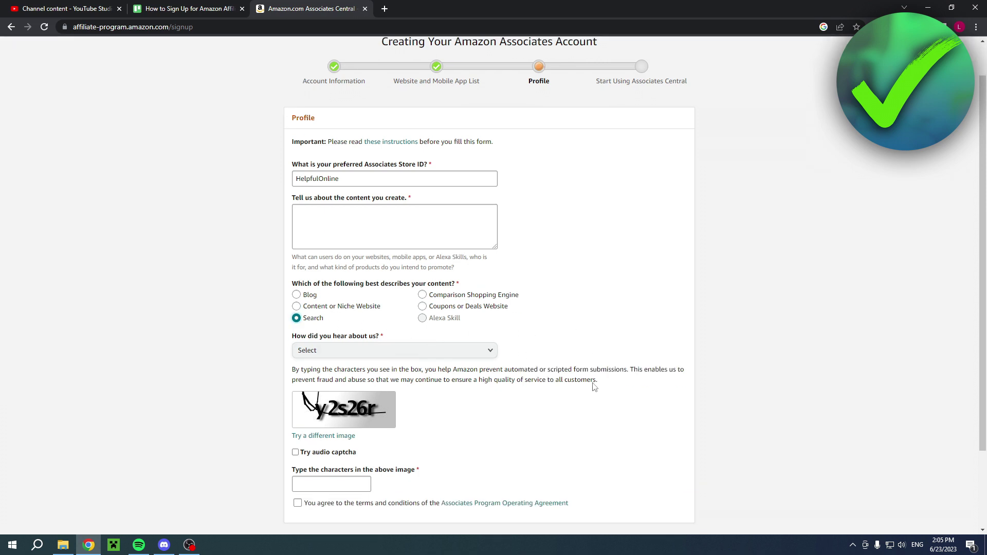
pyautogui.click(297, 289)
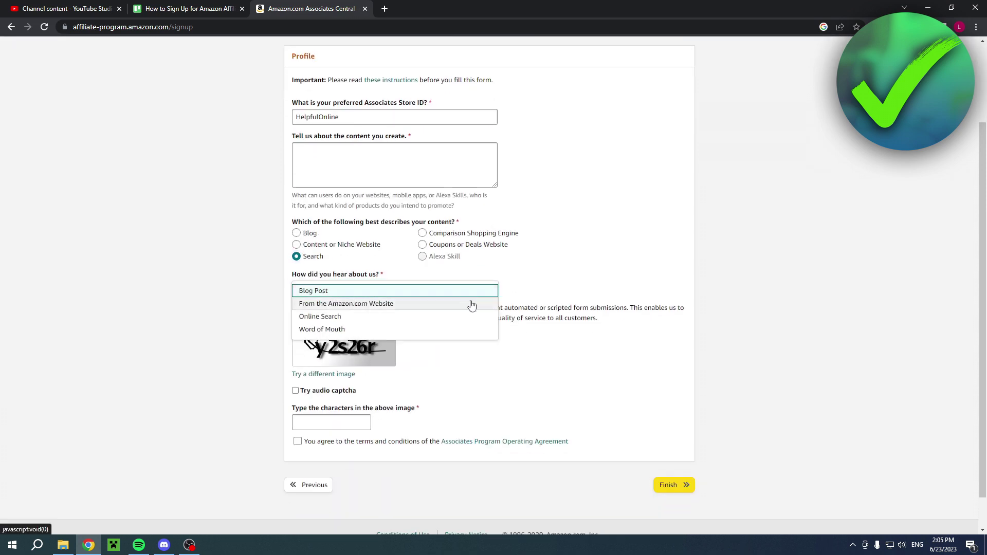
pyautogui.click(457, 321)
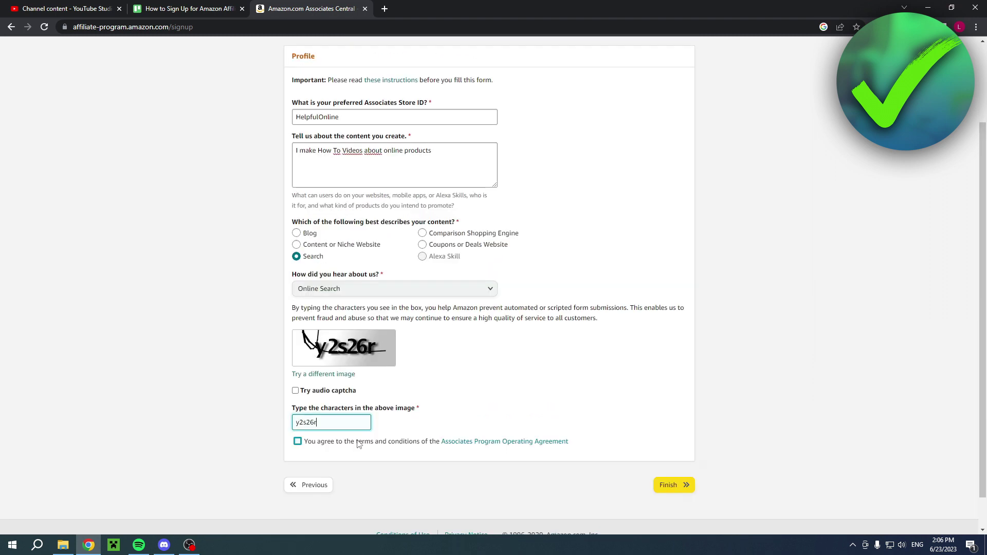
pyautogui.click(343, 445)
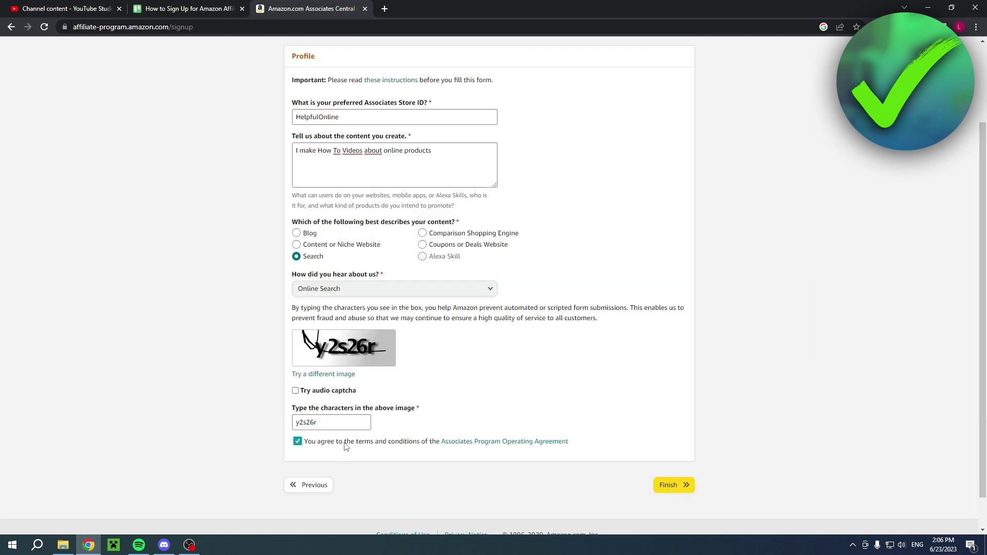
pyautogui.click(673, 486)
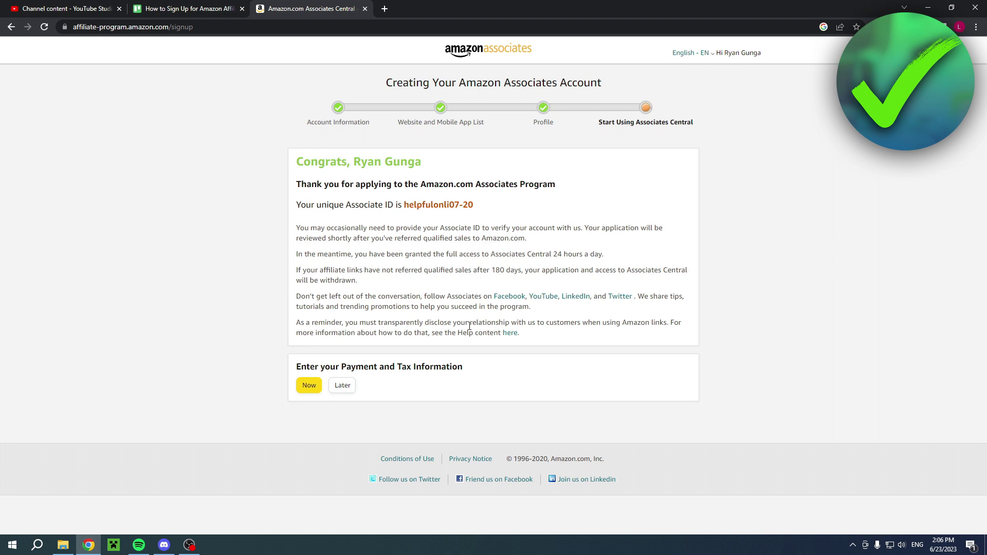
# Review the assigned Associate ID and the Payment and Tax Information heading on the confirmation page
pyautogui.moveTo(295, 367); pyautogui.dragTo(463, 364)
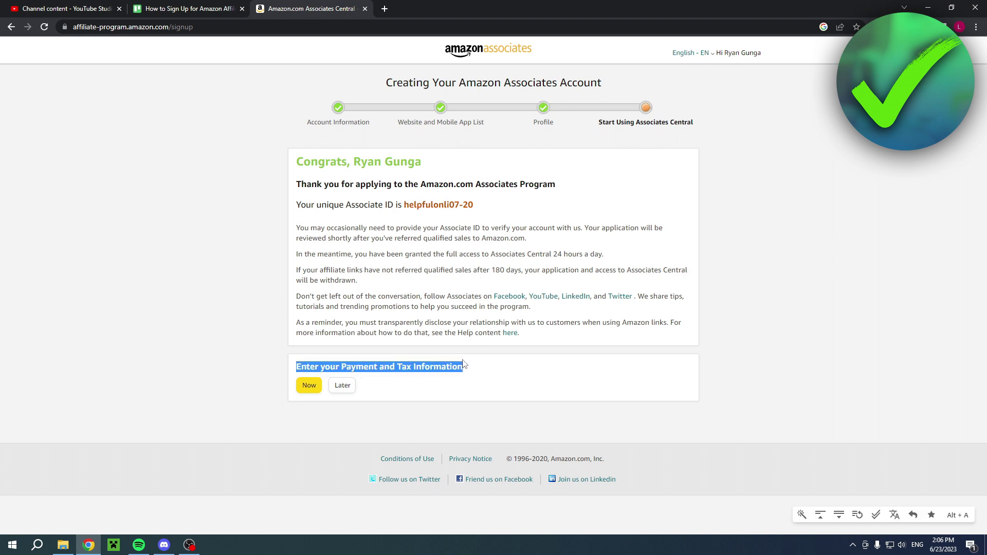
pyautogui.click(466, 371)
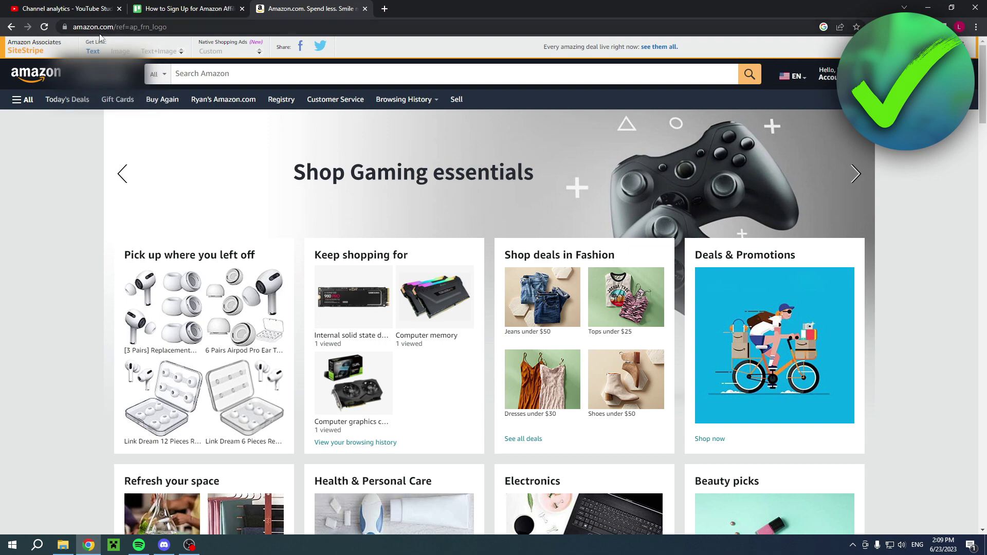
# Open the AirPods Pro ear tips product from 'Related to items you've viewed' and request a SiteStripe text link
pyautogui.scroll(-2, 121, 207)
pyautogui.scroll(-2, 93, 197)
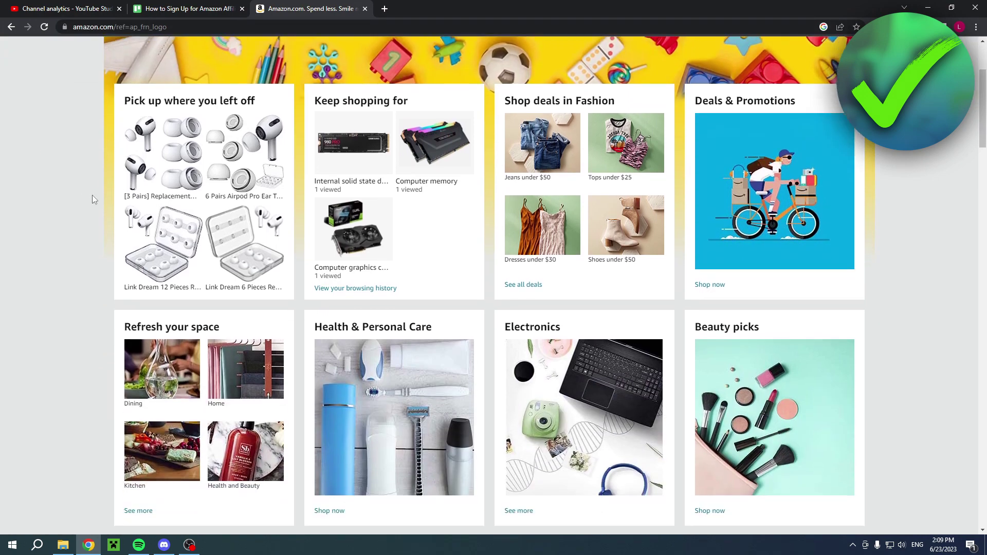
pyautogui.scroll(-3, 92, 199)
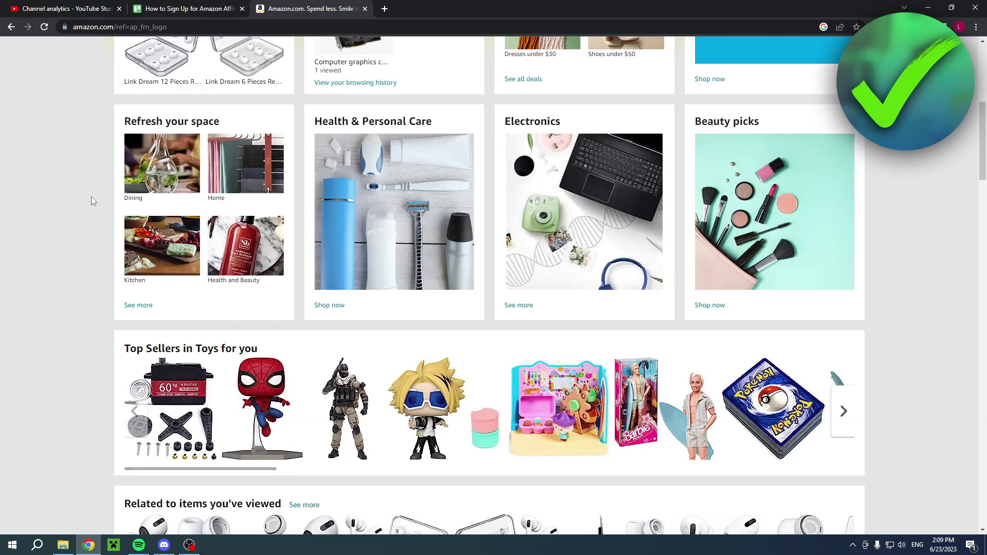
pyautogui.scroll(-1, 93, 201)
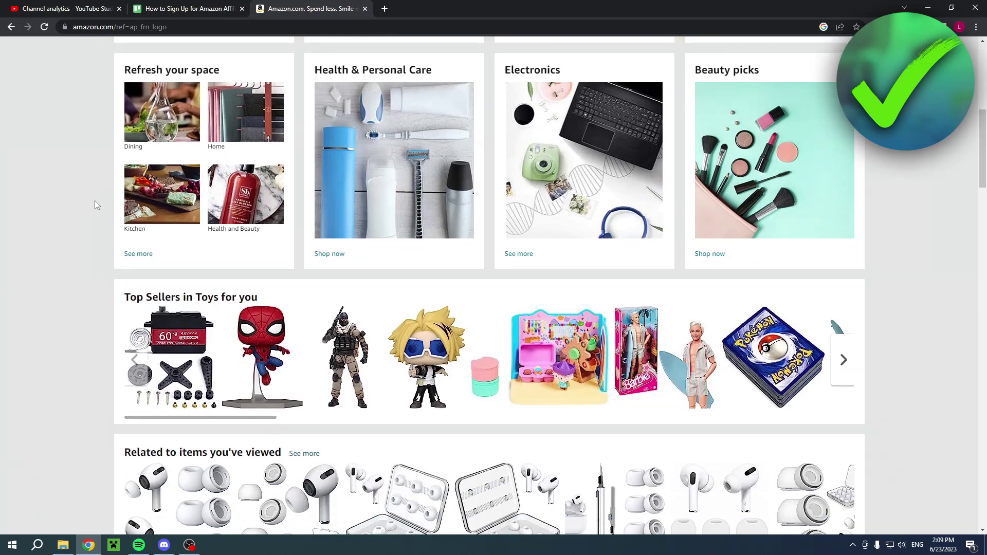
pyautogui.scroll(-3, 93, 202)
pyautogui.click(172, 332)
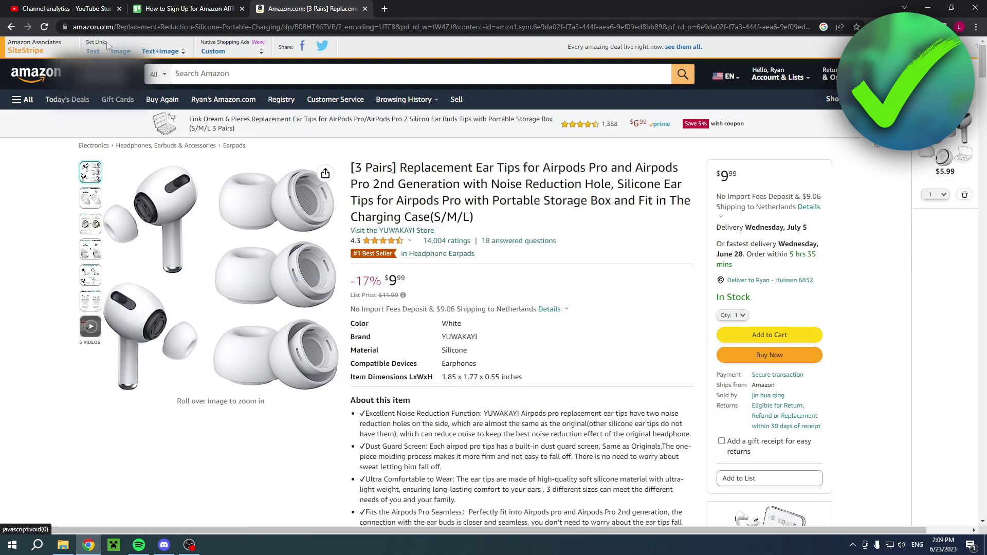
pyautogui.click(94, 51)
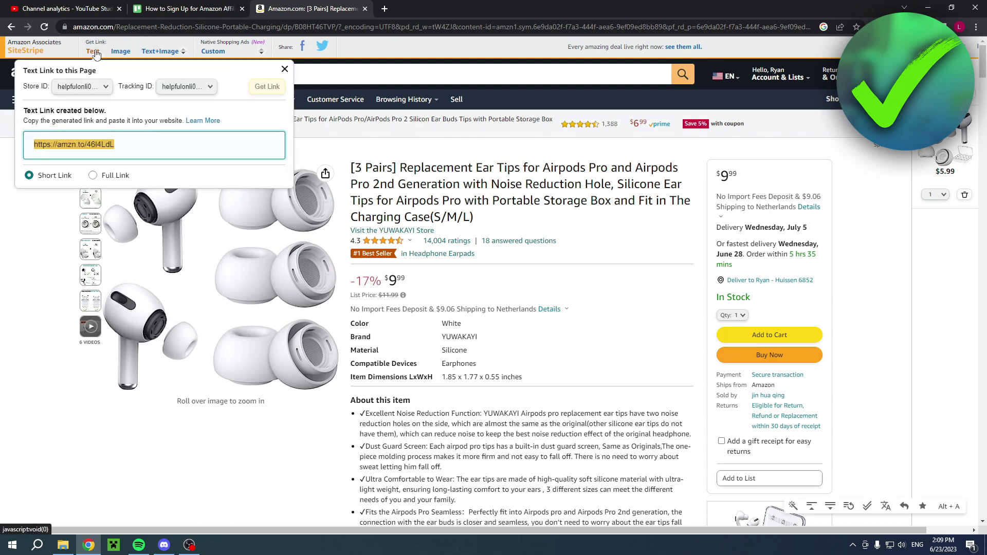
pyautogui.click(97, 86)
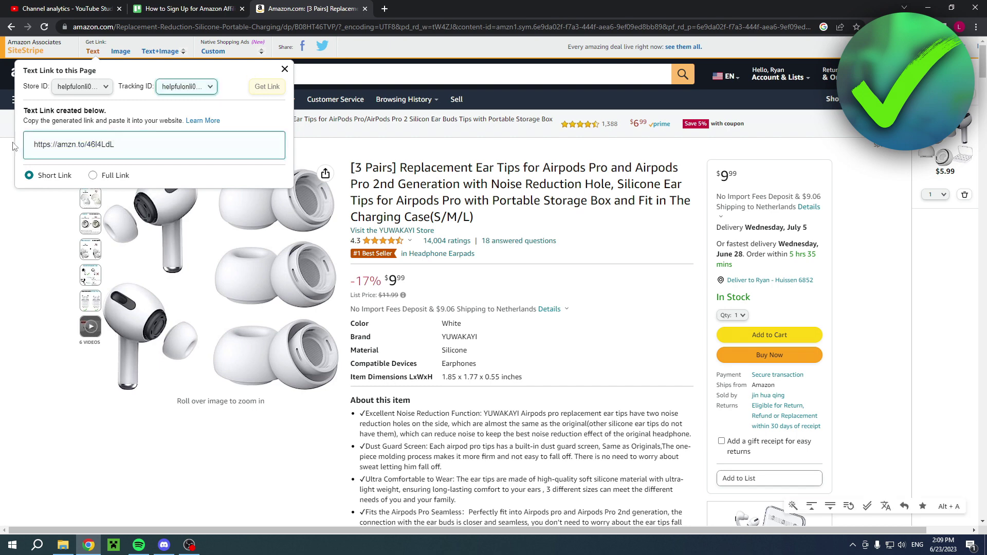
pyautogui.click(38, 142)
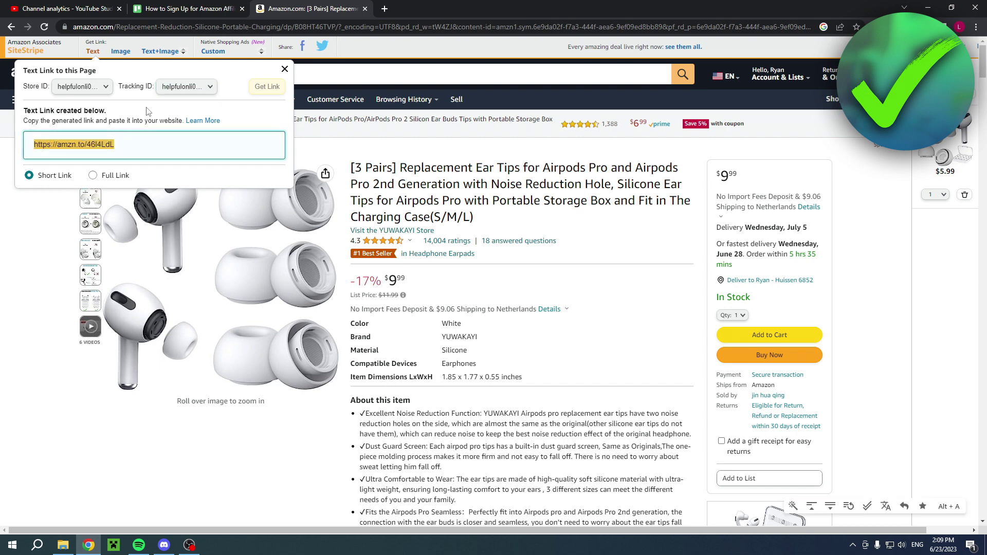
pyautogui.click(116, 175)
pyautogui.scroll(-2, 179, 154)
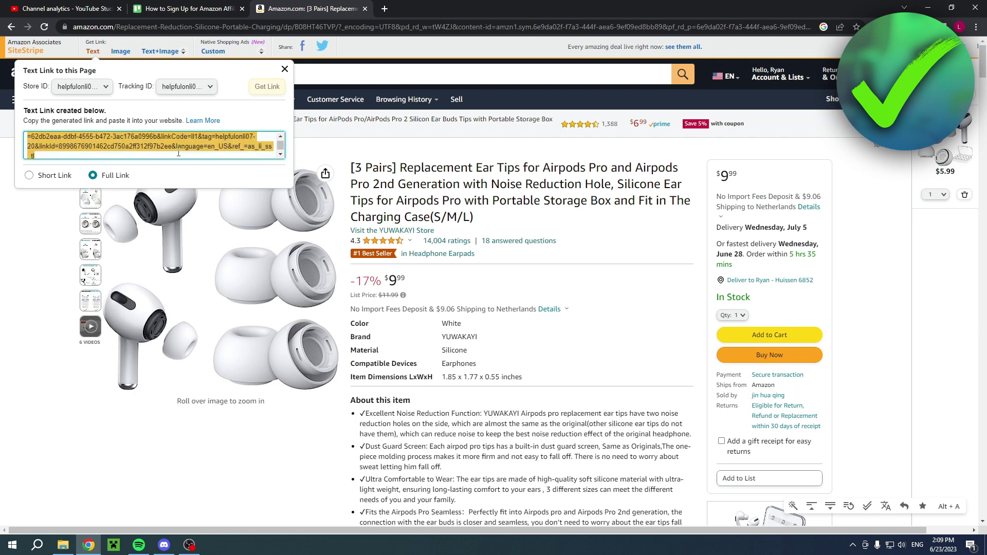
pyautogui.click(45, 174)
pyautogui.moveTo(129, 144); pyautogui.dragTo(28, 146)
pyautogui.hotkey('ctrl', 'c')
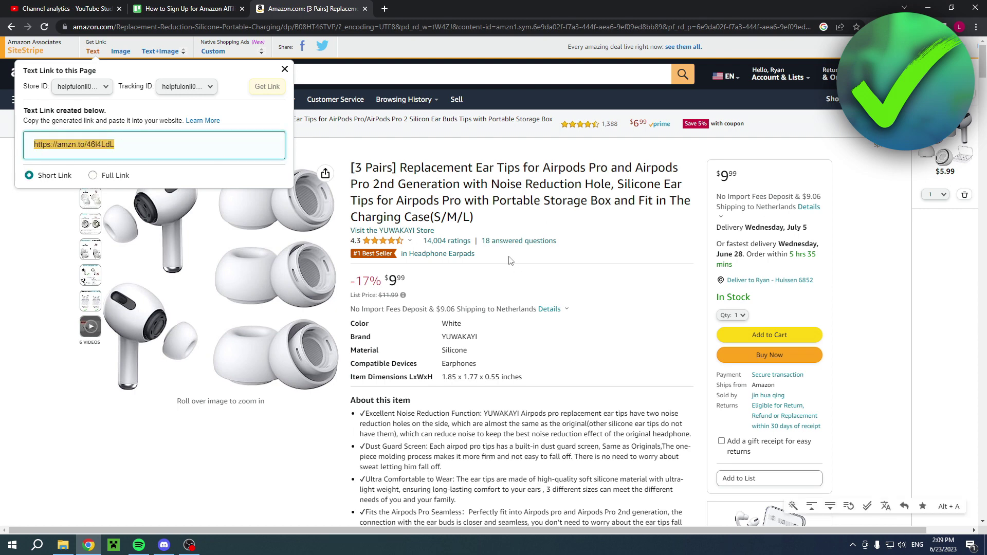
# Test the short link in a new tab, confirm it opens the ear tips page, then close the tab
pyautogui.click(385, 8)
pyautogui.hotkey('ctrl', 'v')
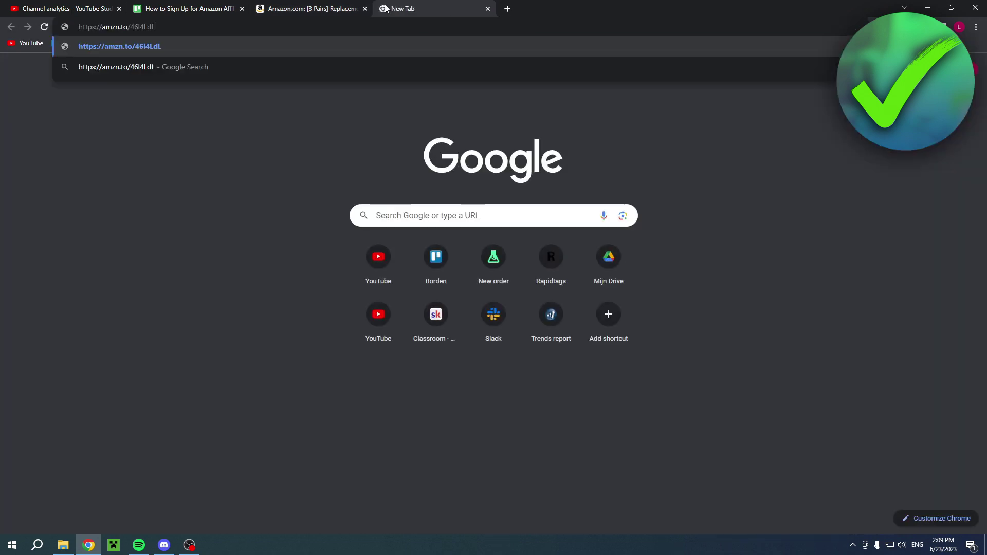
pyautogui.press('Return')
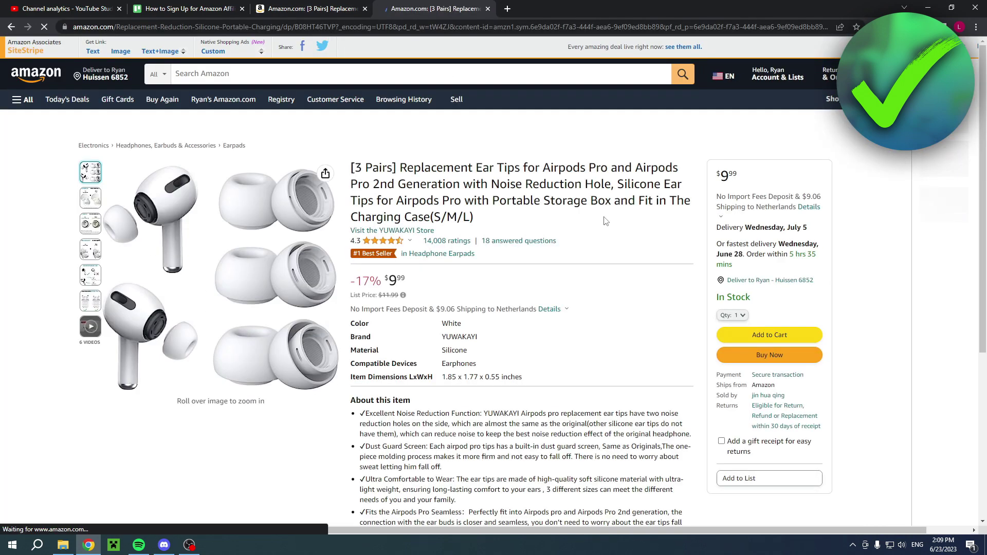
pyautogui.click(488, 9)
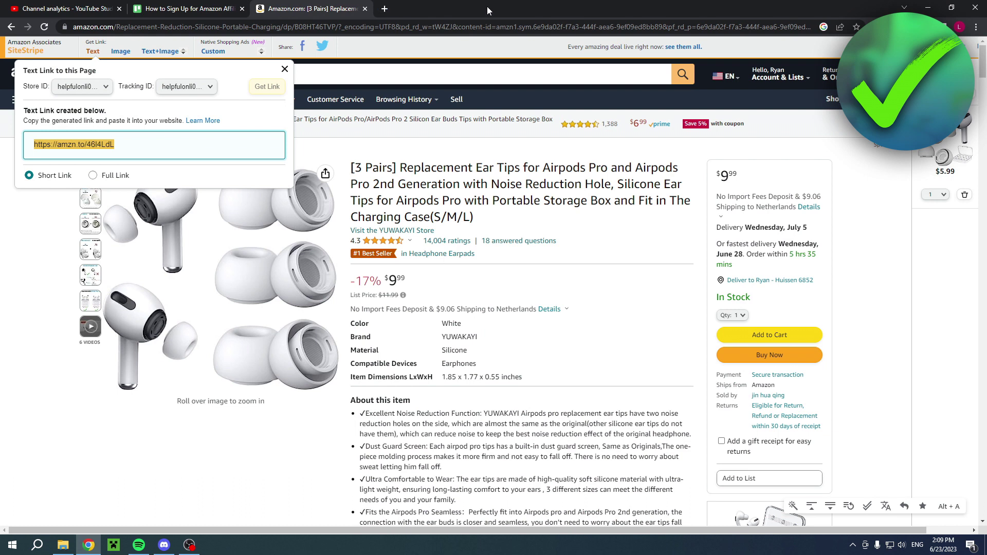